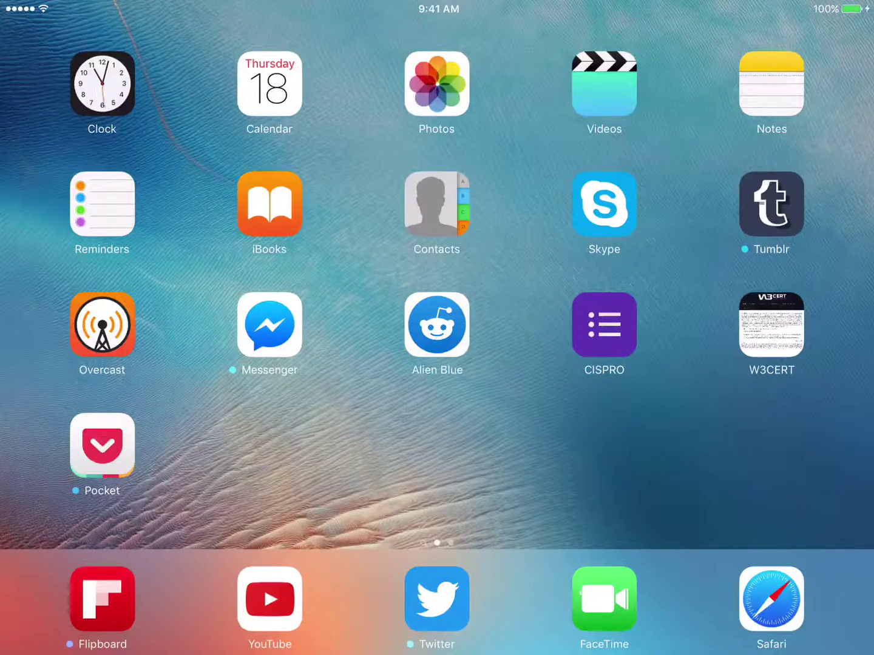
- From Safari's address bar go to the YouTube address and decline the 'Open in YouTube' prompt
click(772, 600)
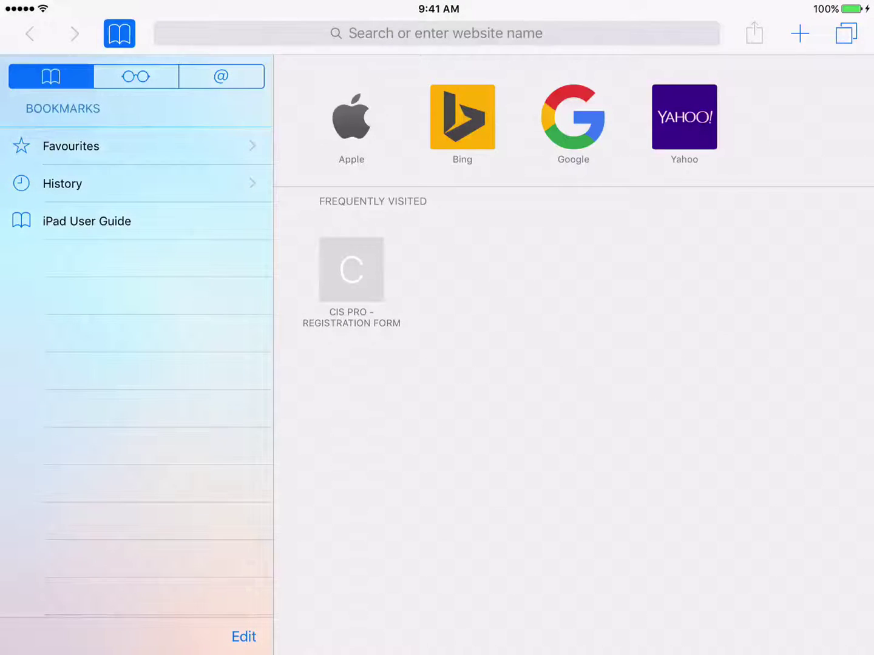
click(437, 33)
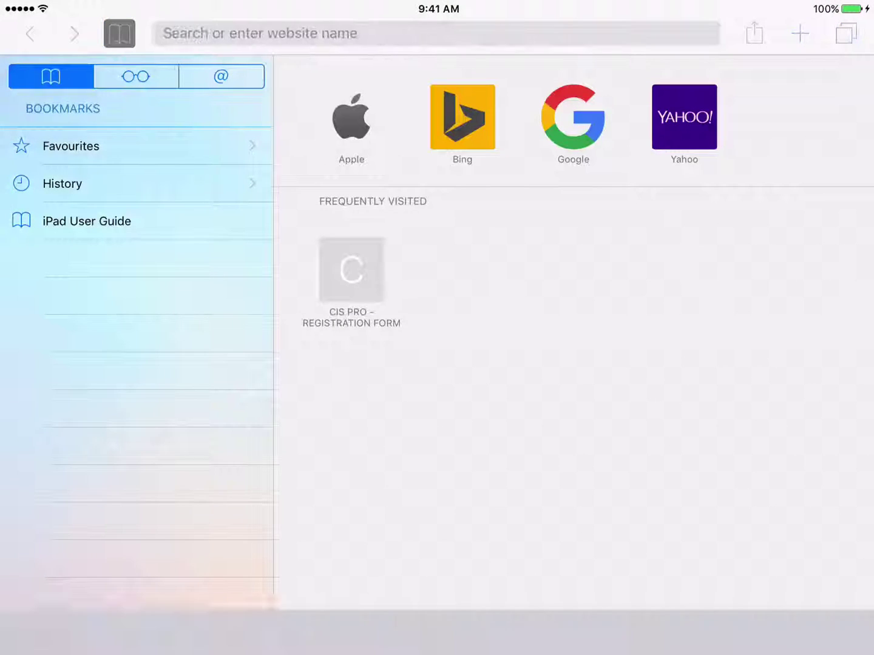
text(yo)
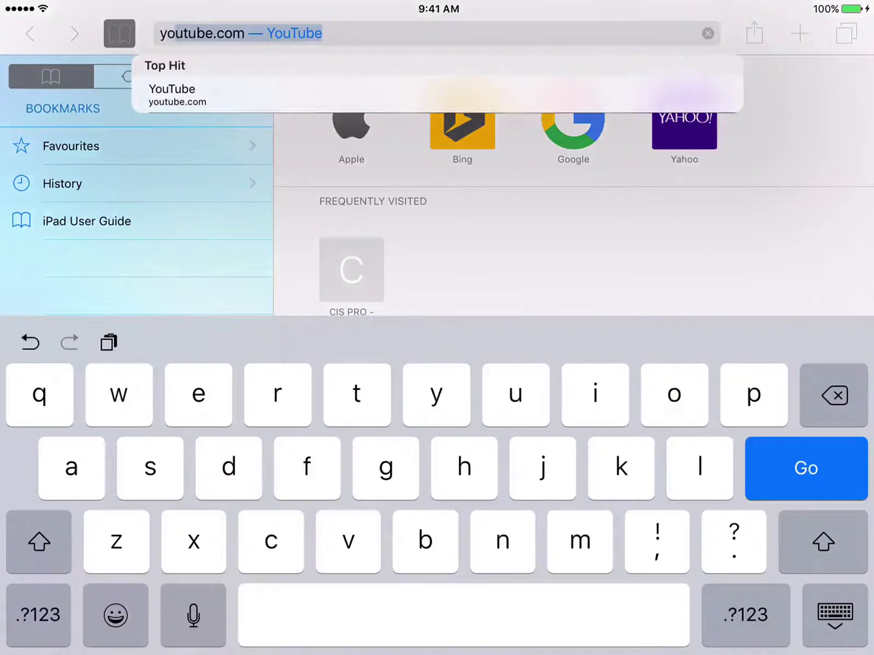
text(u)
key(Return)
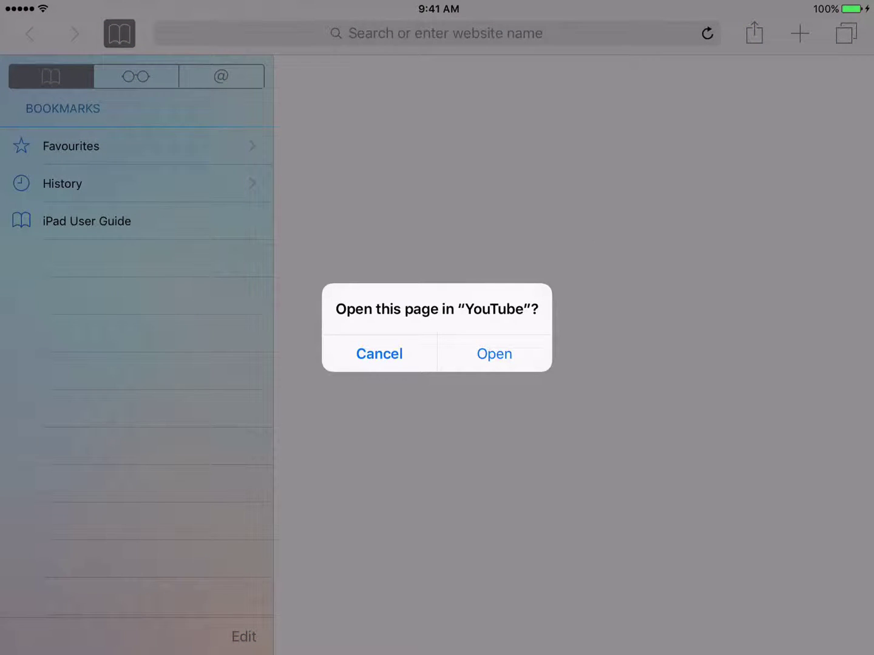
click(379, 354)
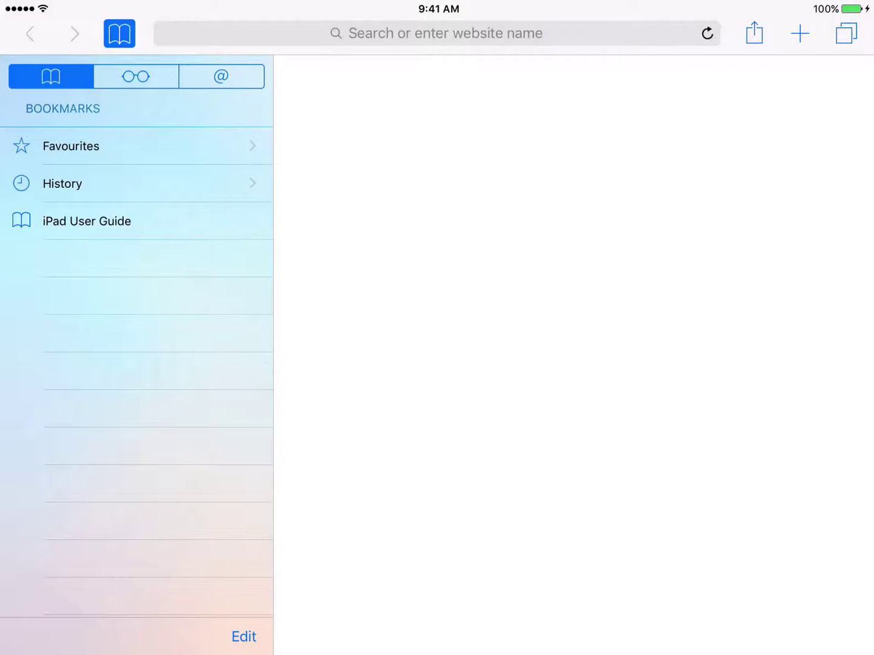
- Re-enter the autocompleted youtube.com address so the site loads inside Safari
click(437, 32)
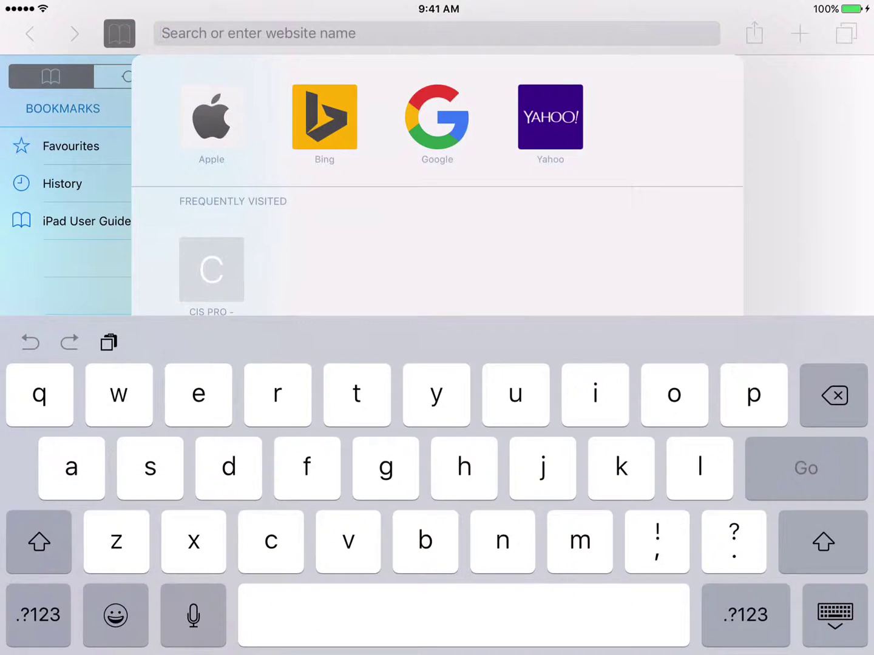
text(yout)
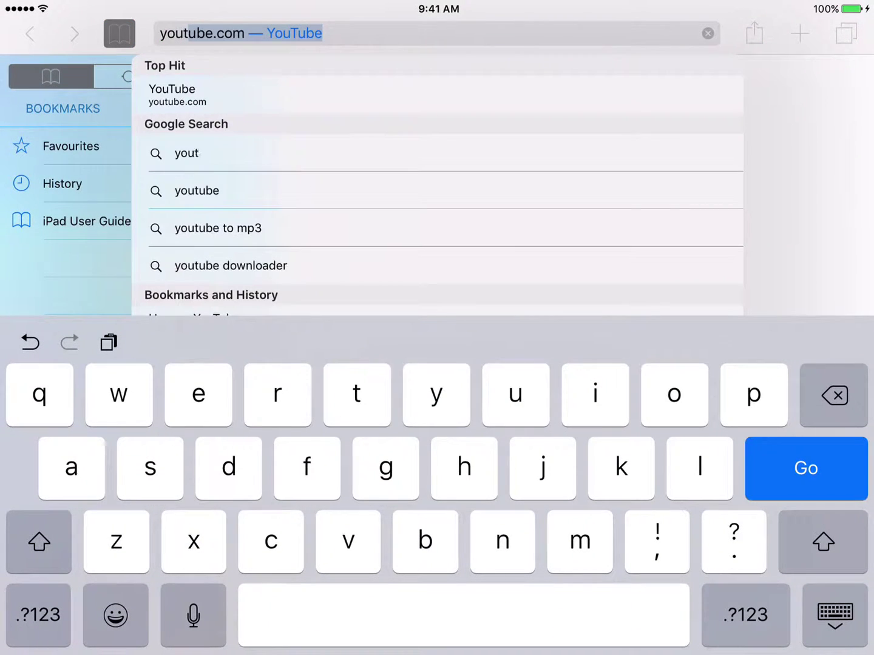
click(216, 32)
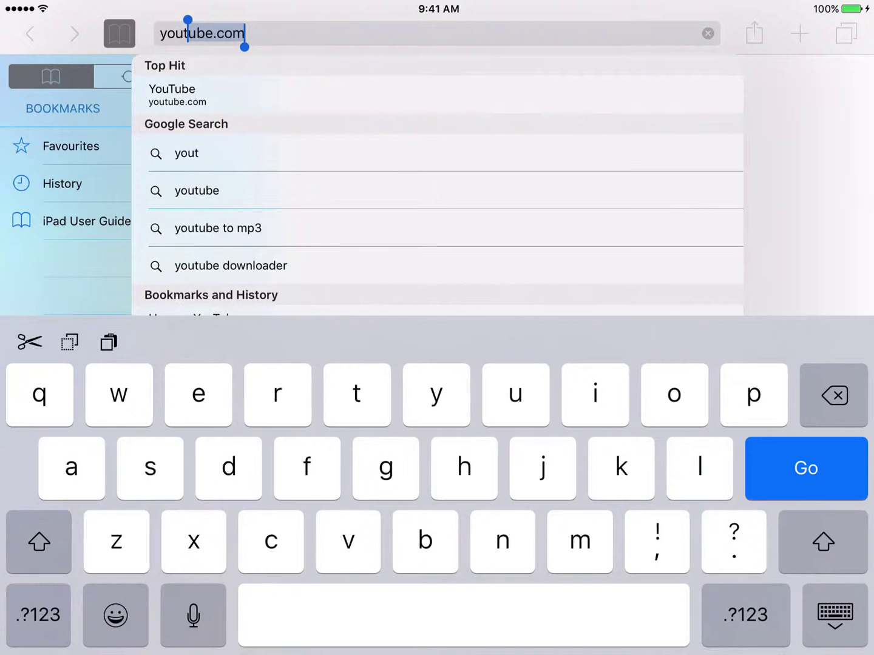
click(245, 32)
click(805, 469)
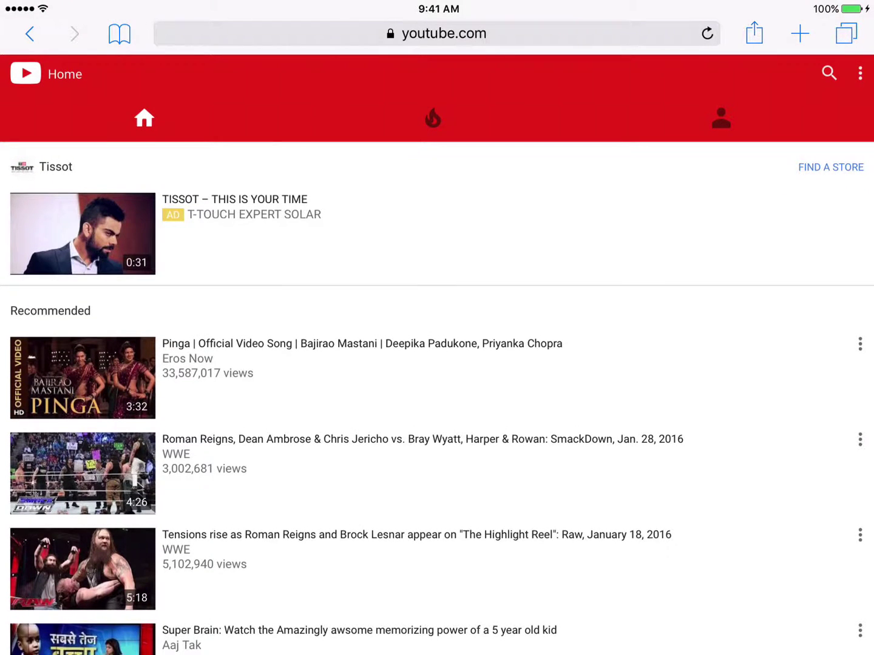
scroll(437, 341, down, 5)
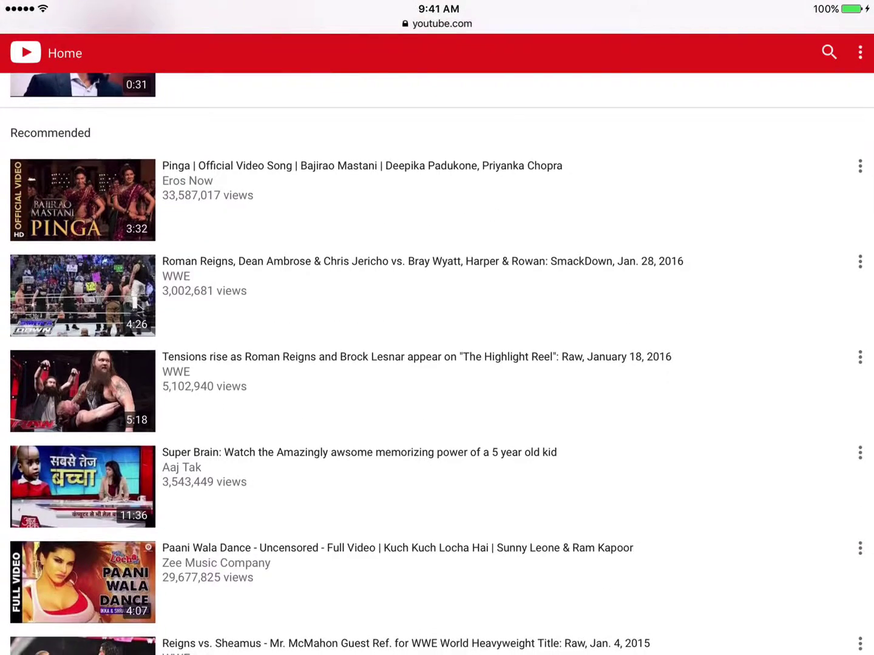
scroll(437, 363, down, 2)
scroll(437, 362, down, 5)
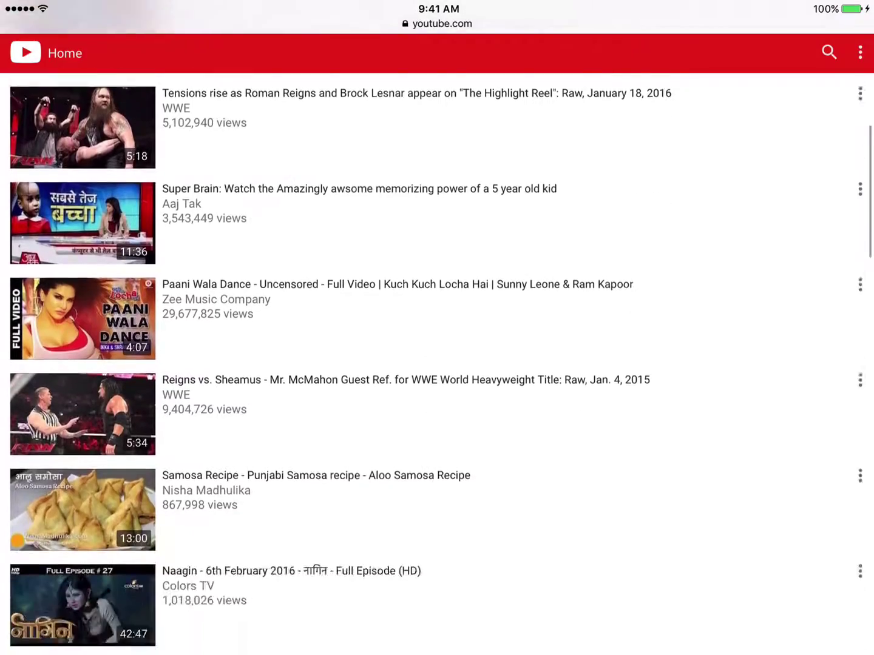
scroll(437, 362, down, 4)
scroll(437, 362, down, 3)
scroll(437, 362, down, 6)
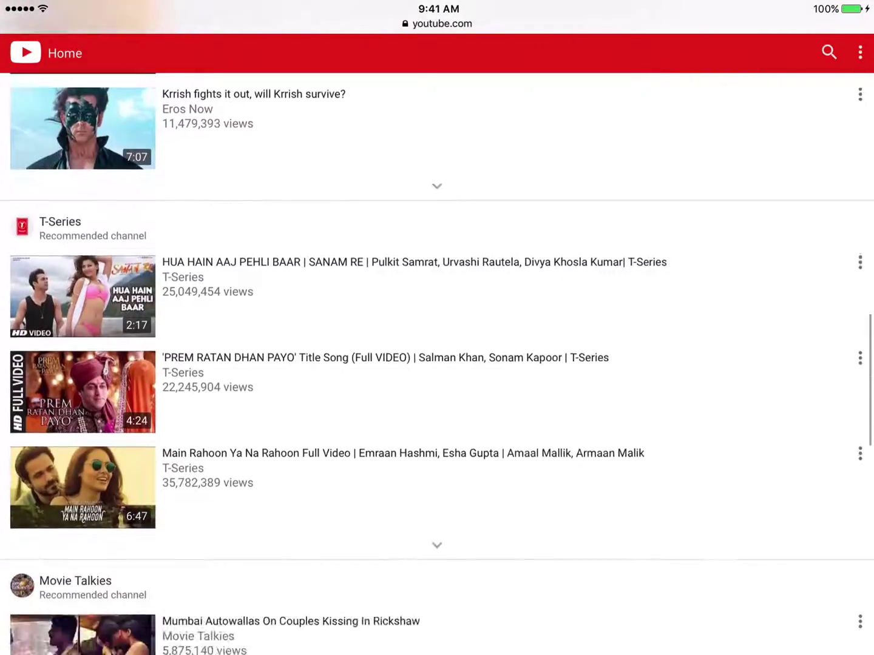
scroll(437, 362, up, 9)
scroll(437, 362, down, 2)
- Play the 'Pinga | Official Video Song' entry from the Recommended feed
click(437, 460)
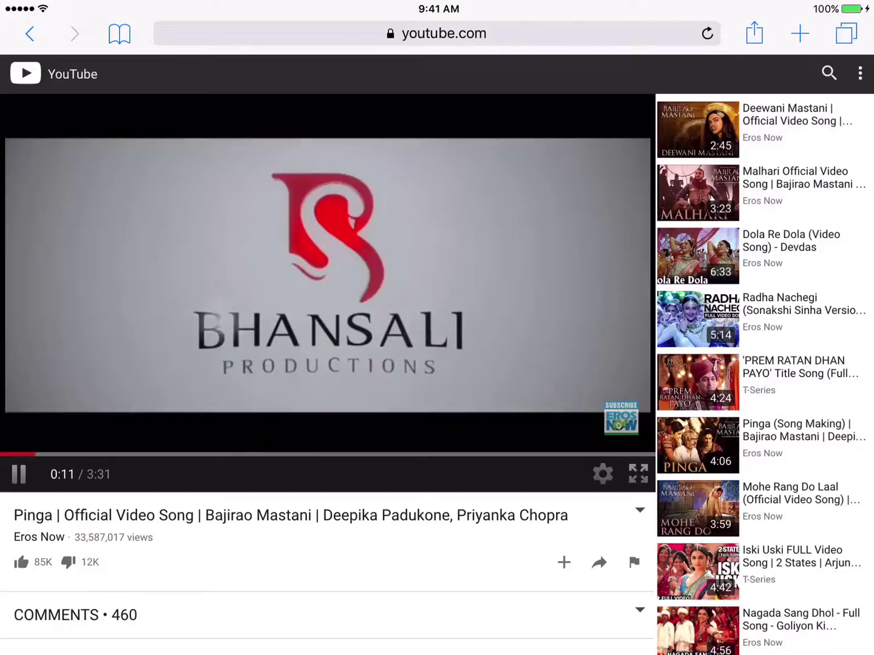
- Go to the home screen and swipe up Control Center showing the paused Pinga song
key(super+h)
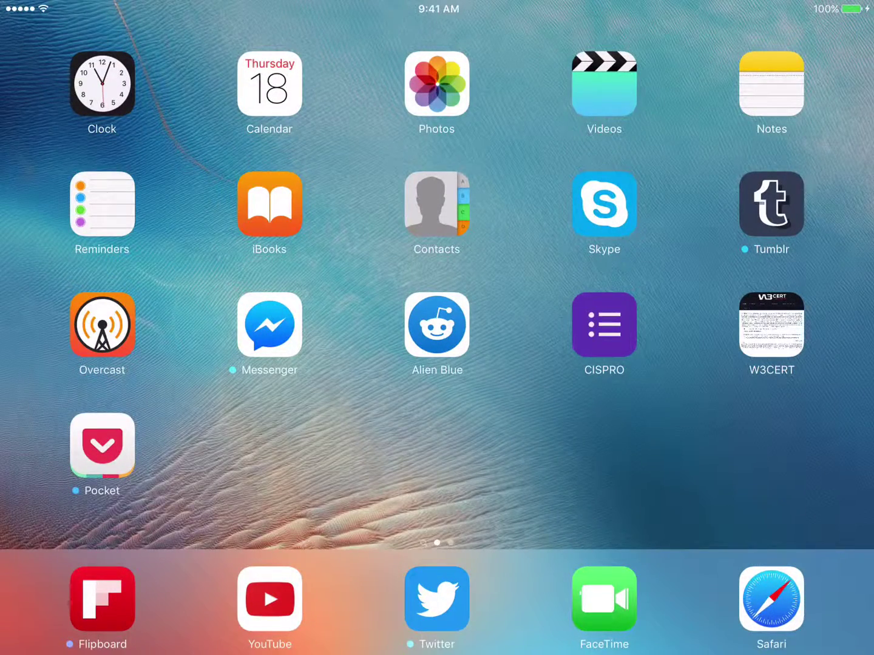
drag(437, 651, 437, 498)
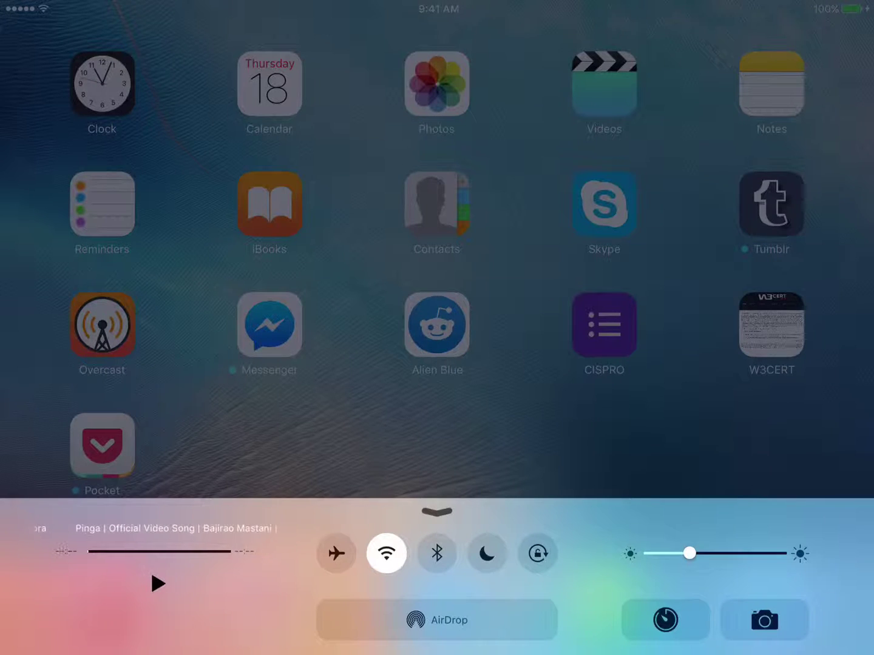
- Resume the Pinga song from Control Center's play button, then dismiss Control Center
click(158, 584)
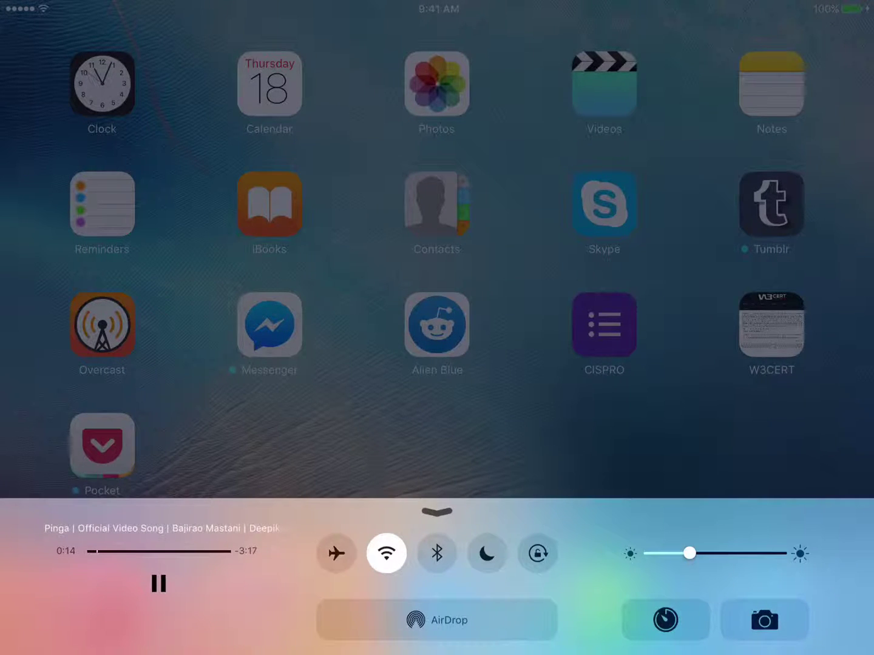
key(Escape)
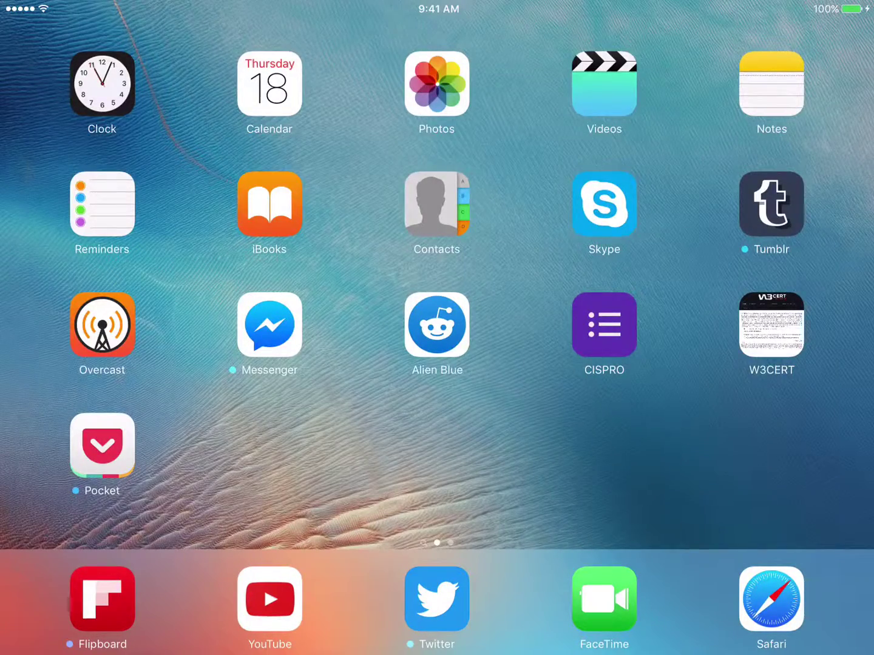
scroll(437, 273, right, 5)
click(603, 83)
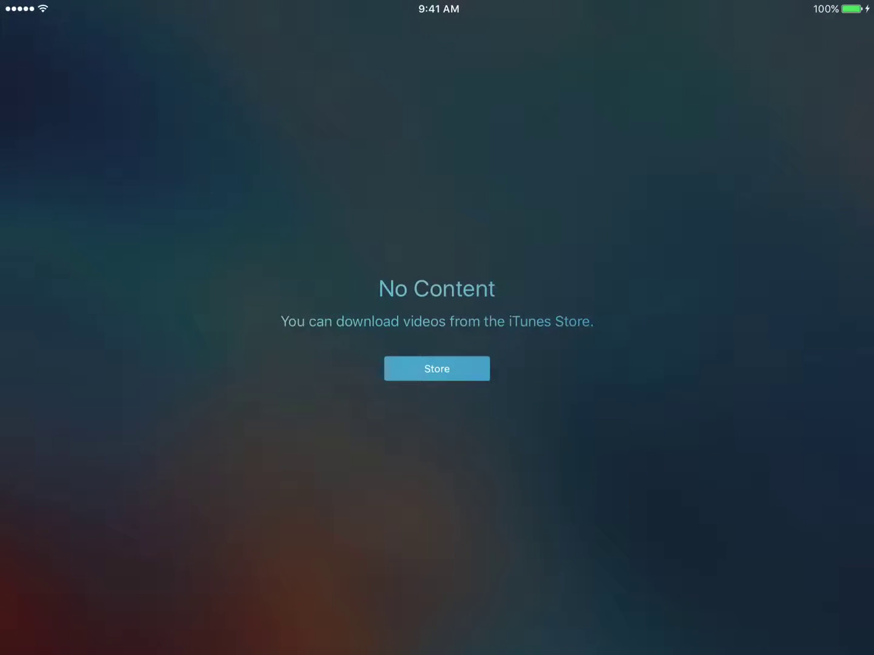
key(super+shift+h)
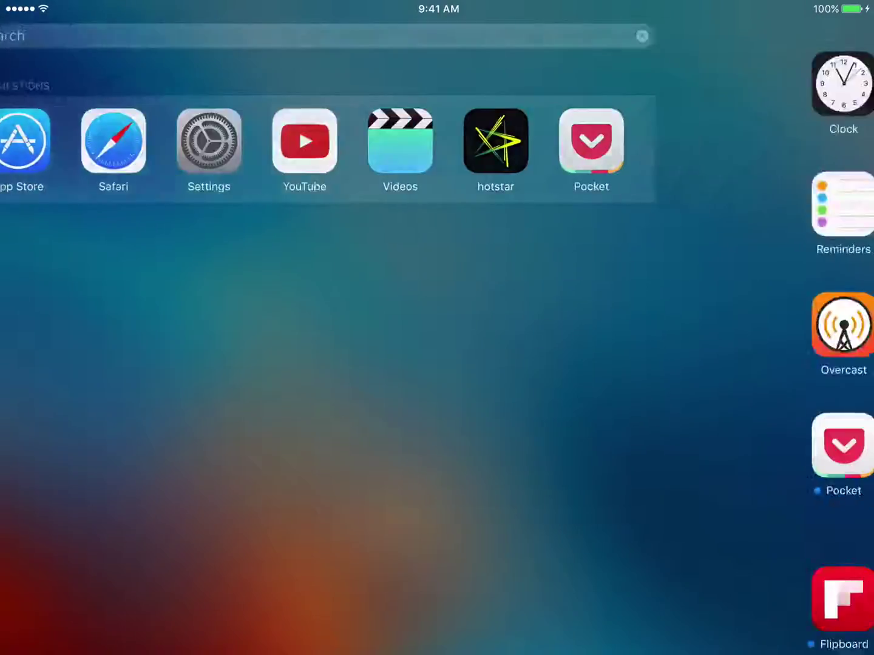